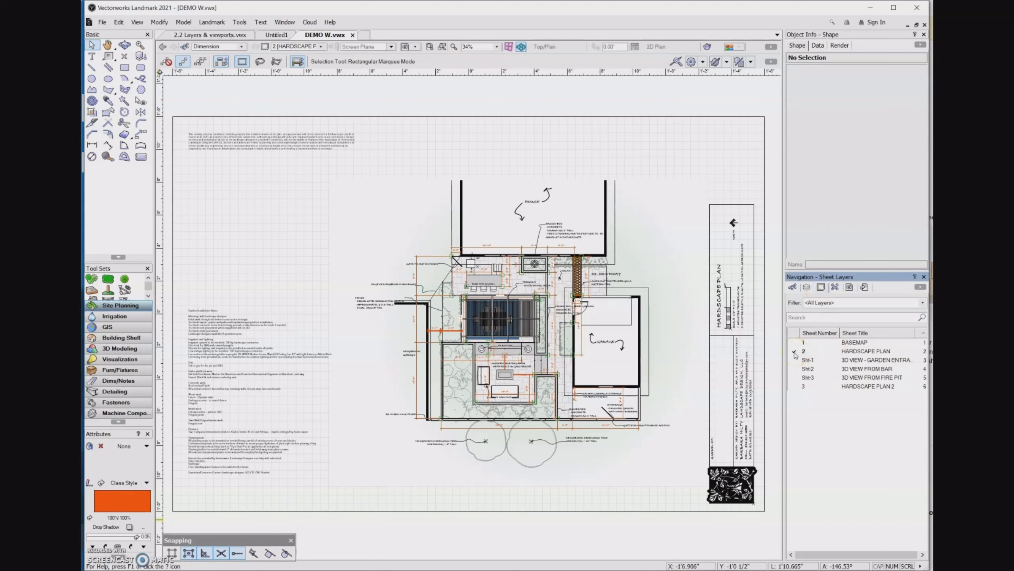
Start a PDF export of the HARDSCAPE PLAN sheet, with the whole printable area as one page at 300 DPI.
left_click(102, 22)
mouse_move(155, 306)
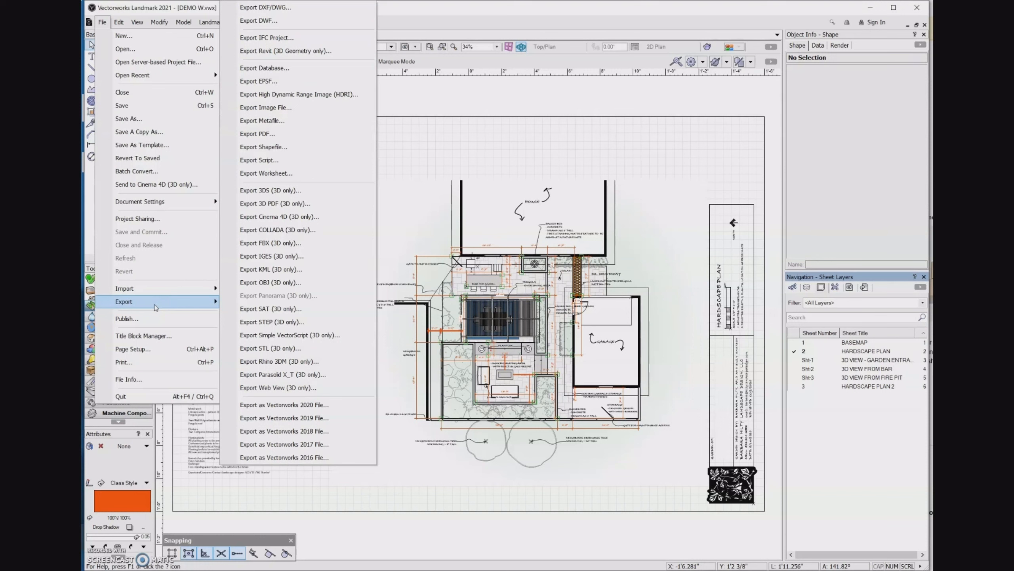
left_click(324, 136)
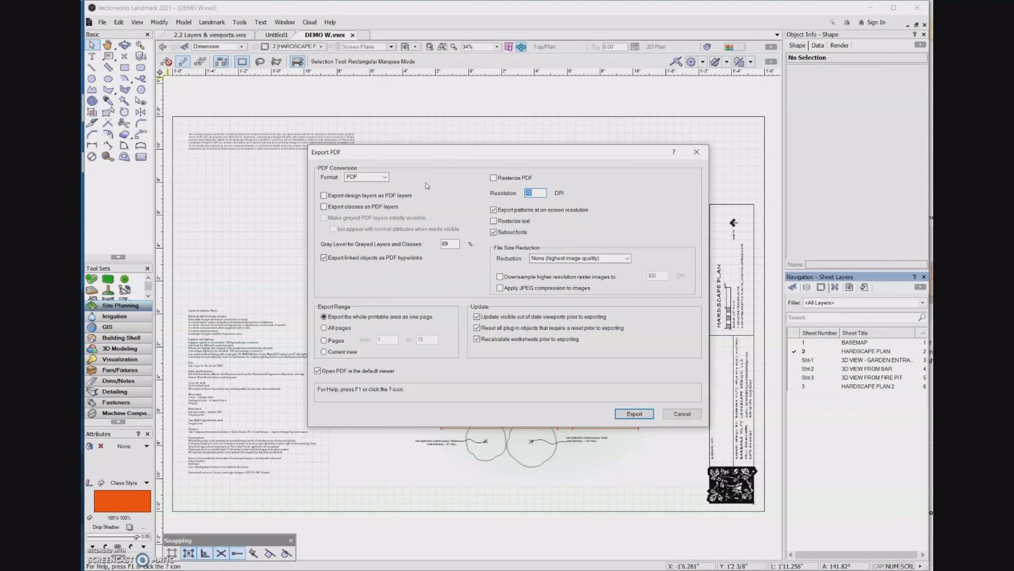
left_click(323, 258)
left_click(348, 322)
left_click(530, 195)
left_click_drag(537, 192, 519, 195)
type("300")
left_click(641, 415)
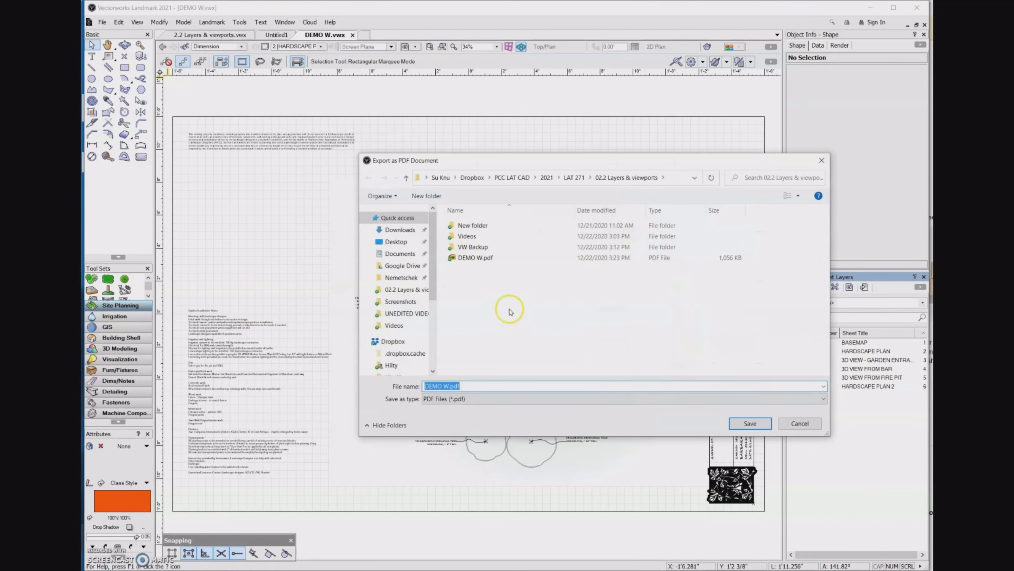
Save the export over the existing DEMO W.pdf and close the PDF viewer.
left_click(463, 257)
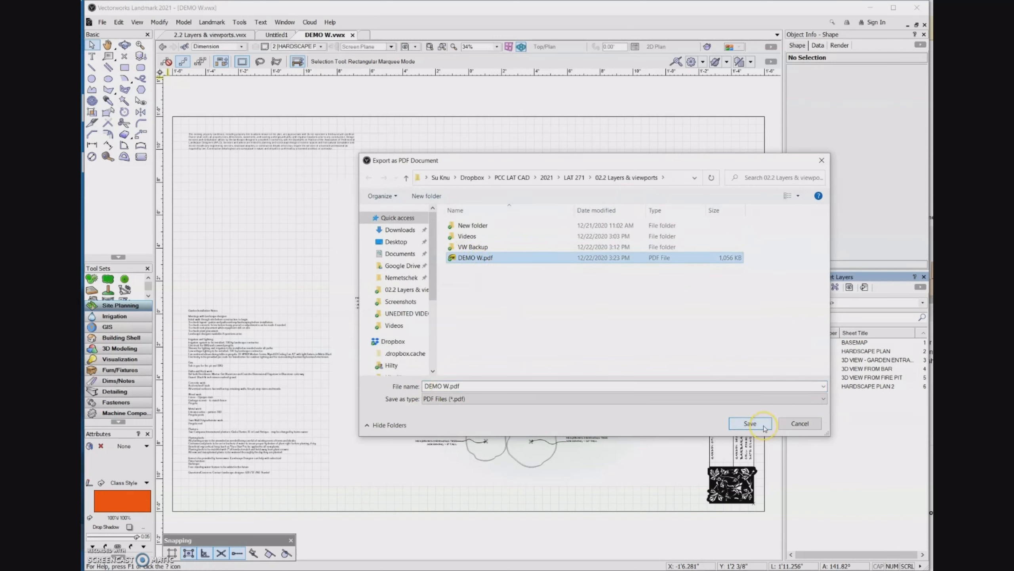
left_click(750, 424)
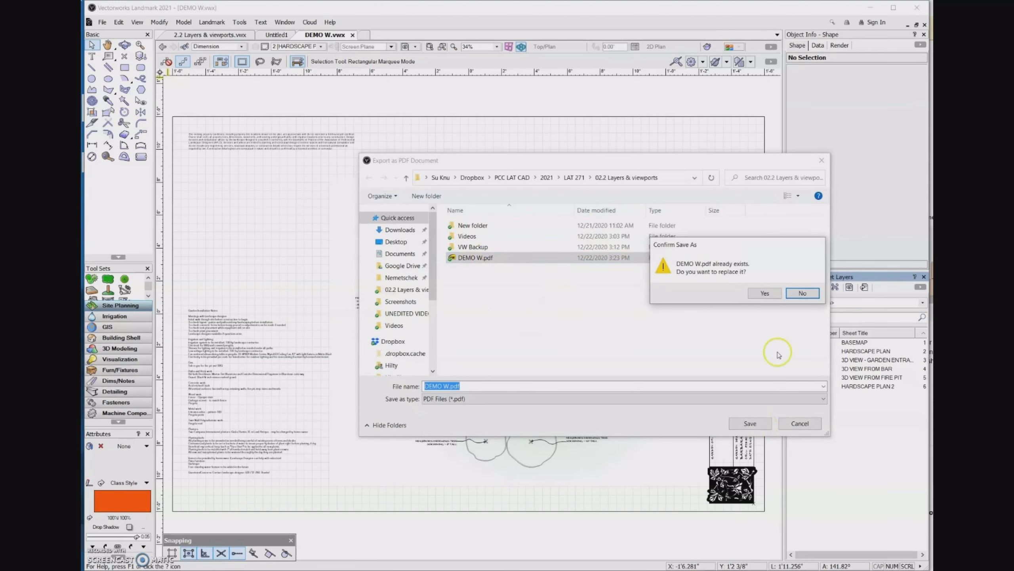
left_click(763, 294)
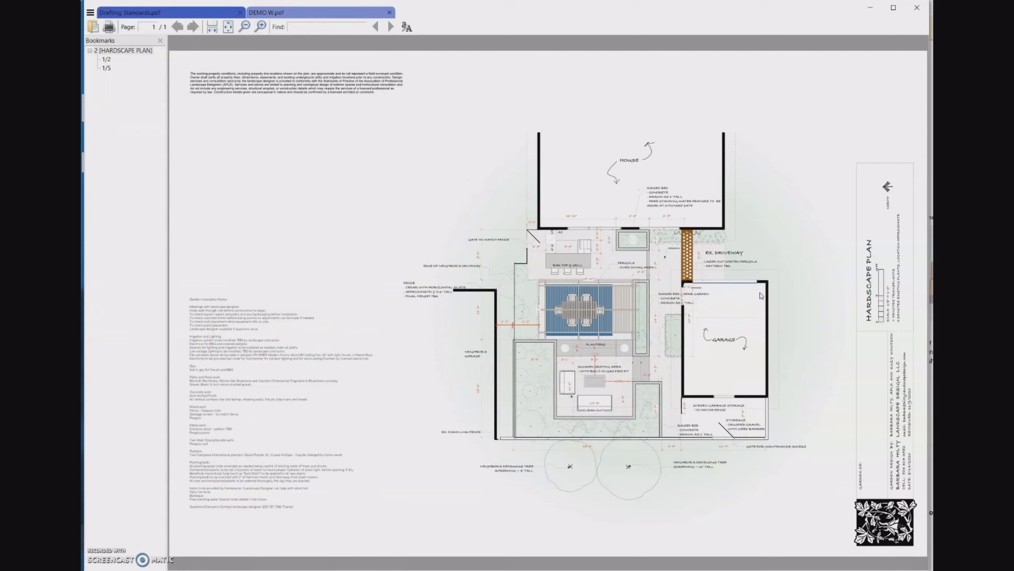
left_click(917, 7)
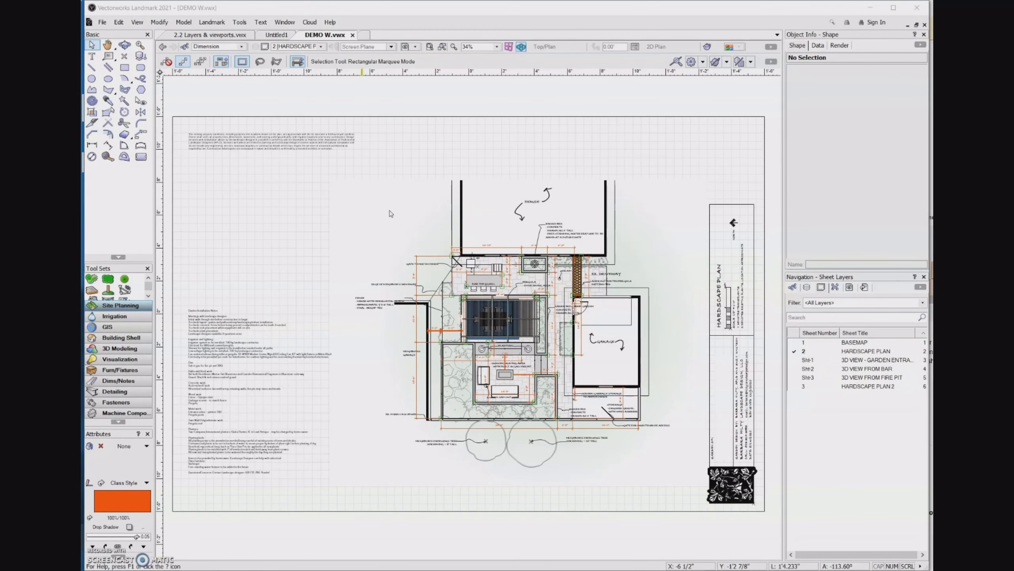
Open the Publish dialog and remove all items from the publish list.
left_click(104, 25)
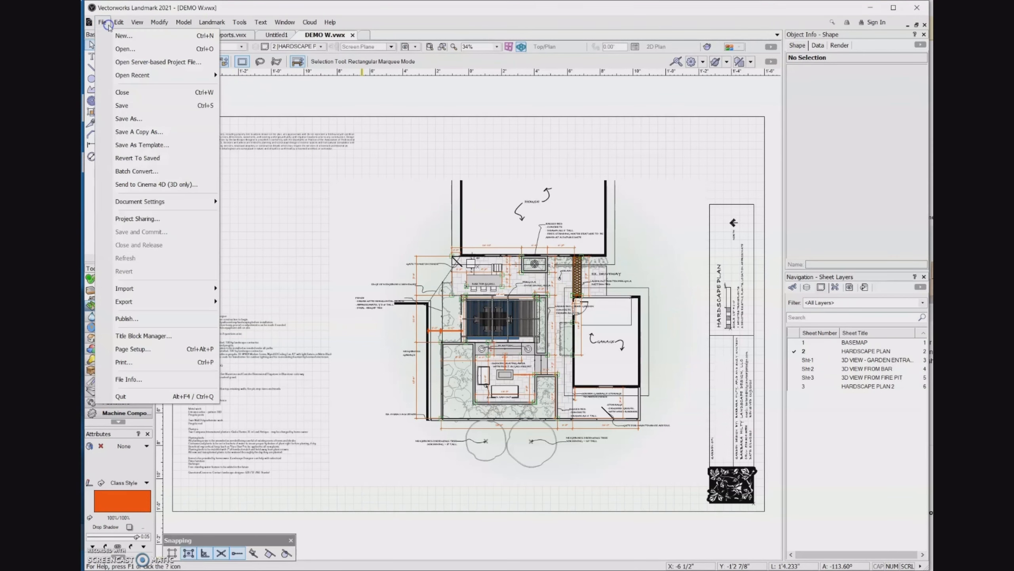
left_click(179, 321)
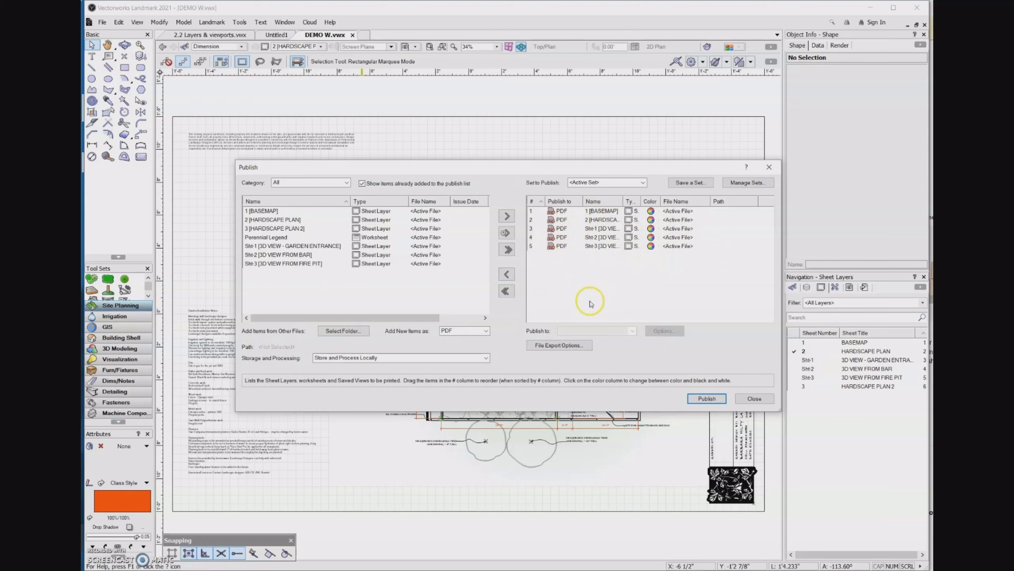
left_click(506, 291)
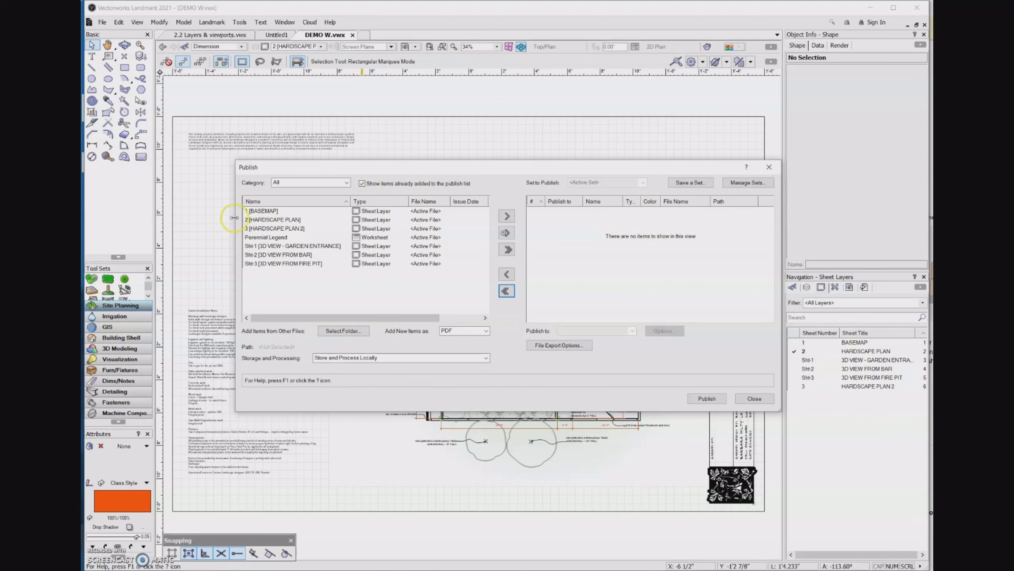
Try adding BASEMAP alone, and BASEMAP through HARDSCAPE PLAN 2 as a group, to the publish list.
left_click(266, 213)
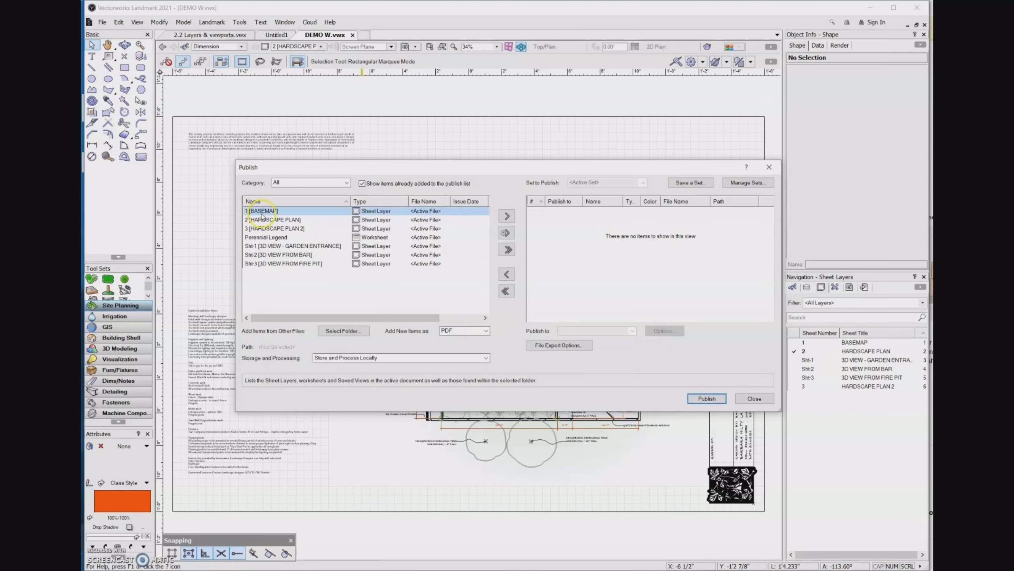
left_click(507, 216)
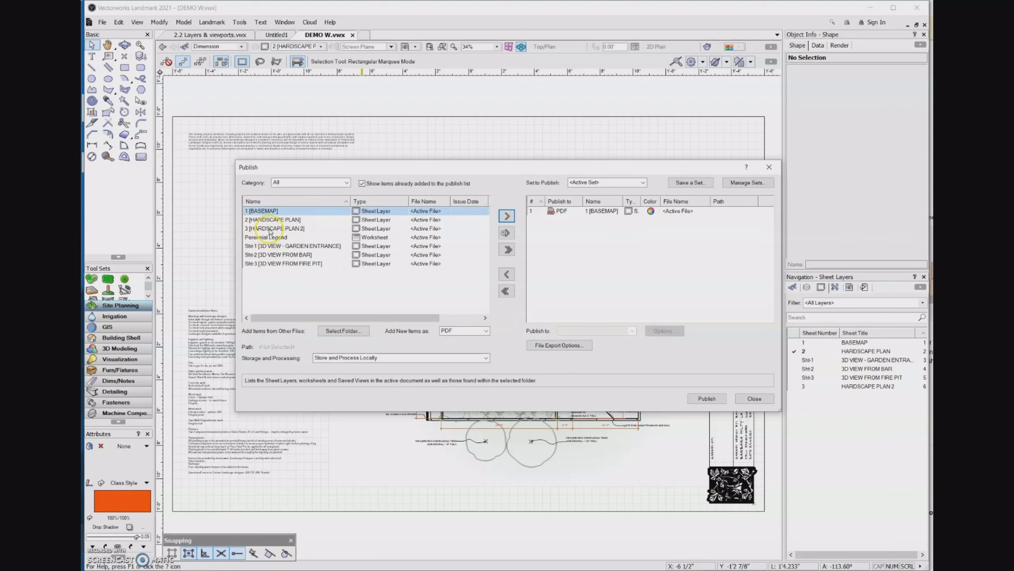
left_click(274, 228, "shift")
left_click(507, 216)
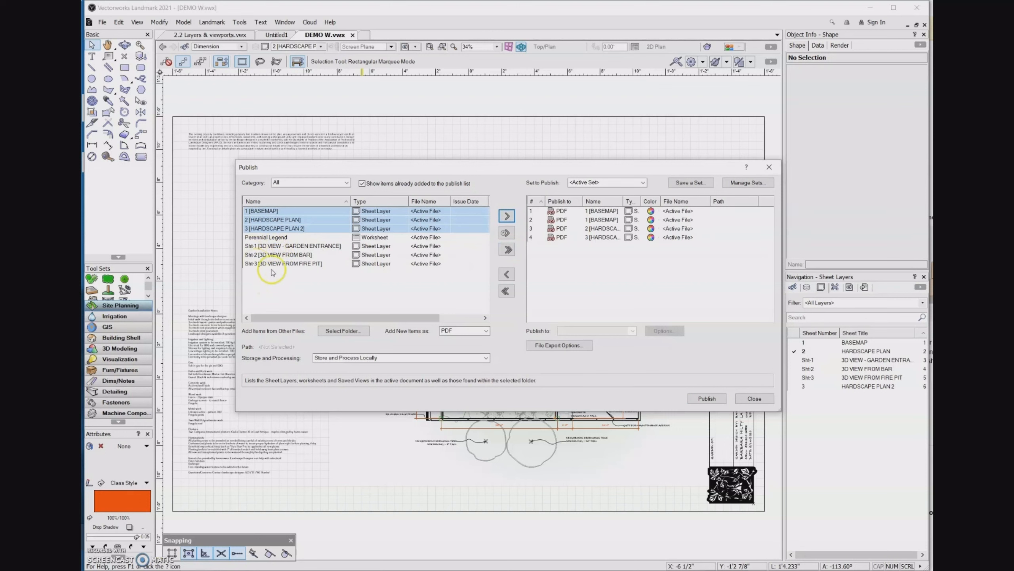
Try adding the garden entrance and fire pit 3D view sheets to the publish list, and clear the whole list.
left_click(274, 246)
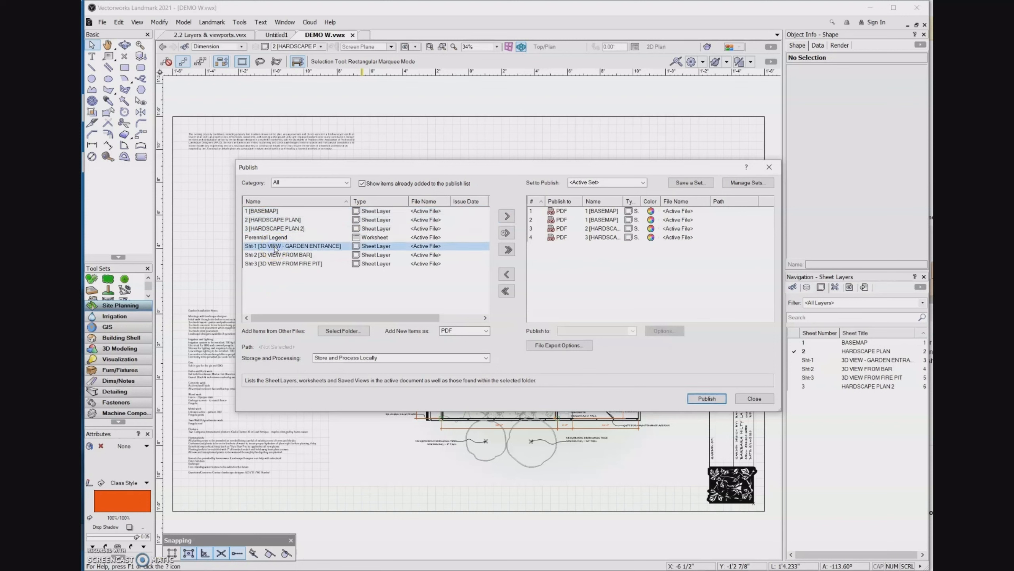
left_click(272, 264, "ctrl")
left_click(502, 222)
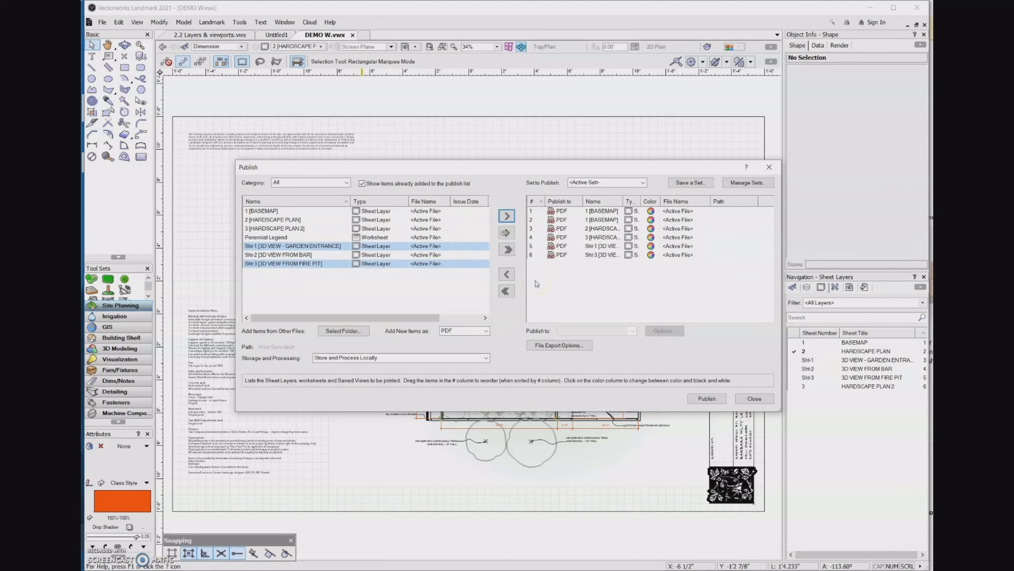
left_click(506, 291)
left_click(317, 298)
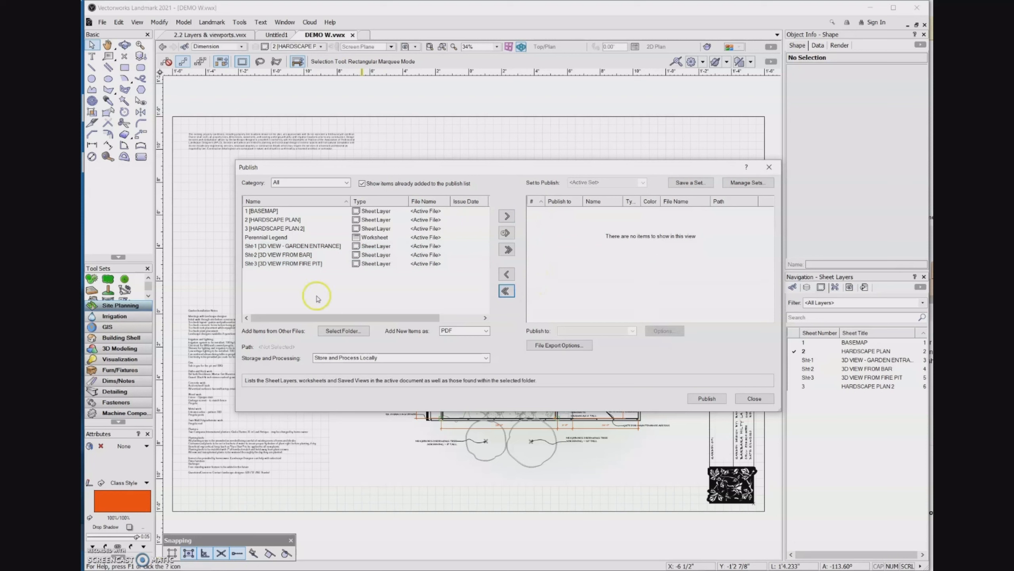
Add the BASEMAP and HARDSCAPE PLAN sheet layers to the publish list as PDF items.
left_click(287, 212)
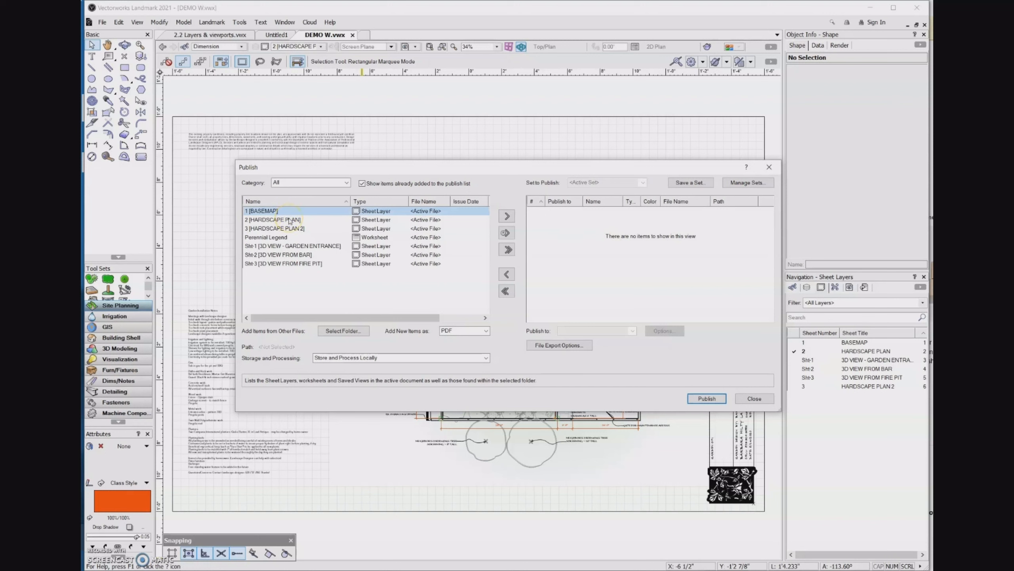
left_click(290, 220, "shift")
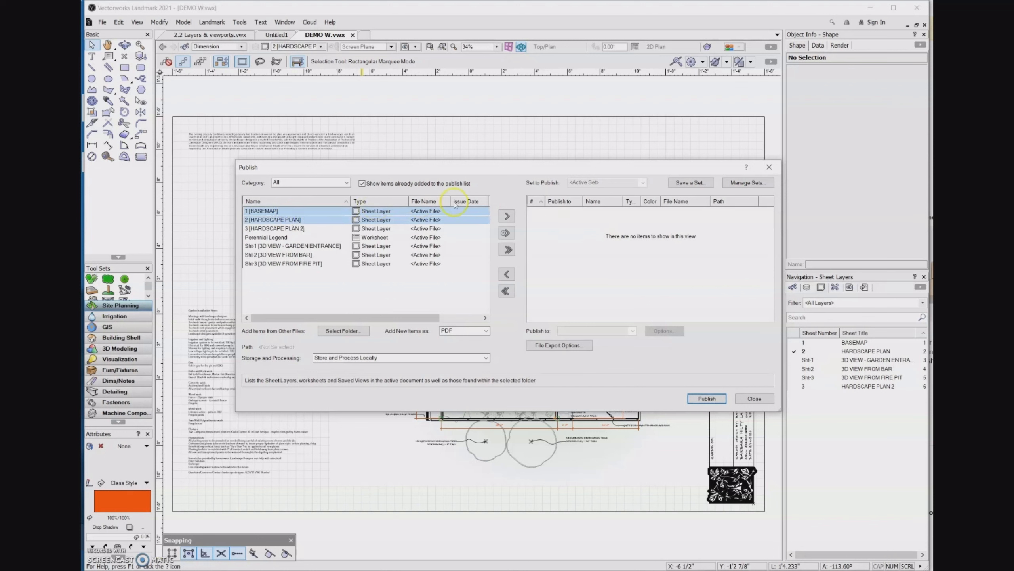
left_click(507, 218)
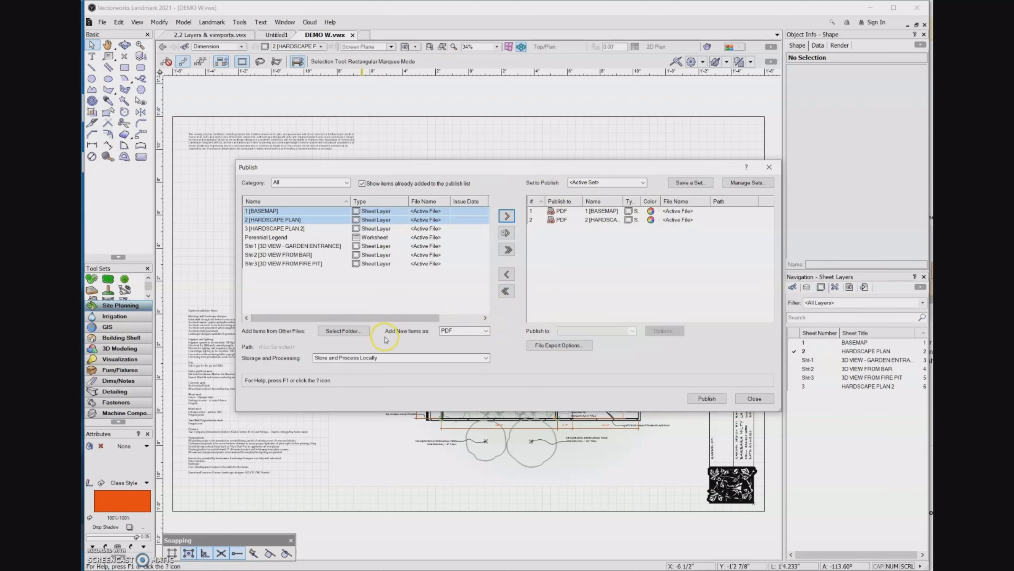
Try adding the BASEMAP and HARDSCAPE PLAN sheets to the publish list as Print items.
left_click(486, 331)
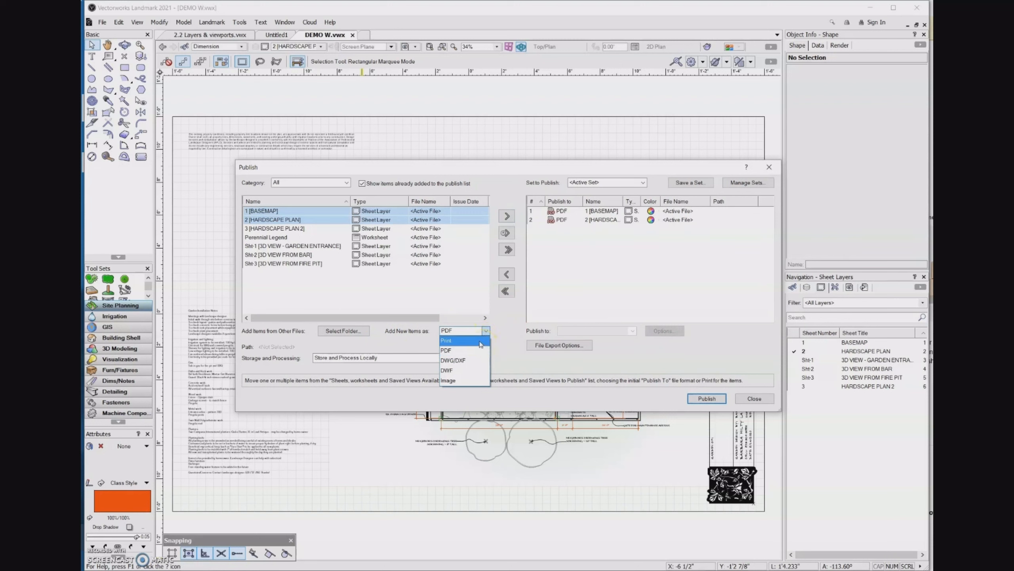
left_click(483, 342)
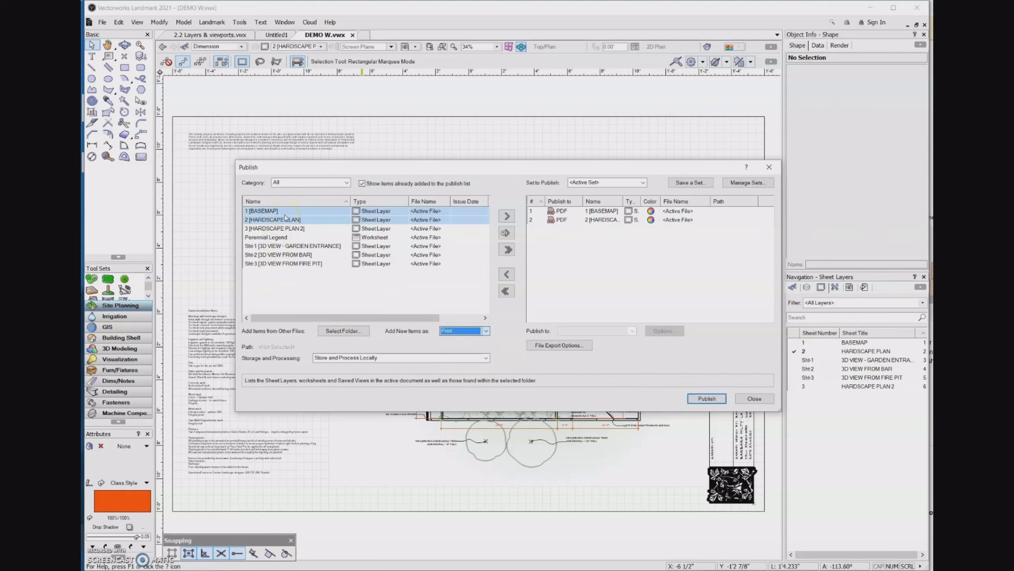
left_click(507, 216)
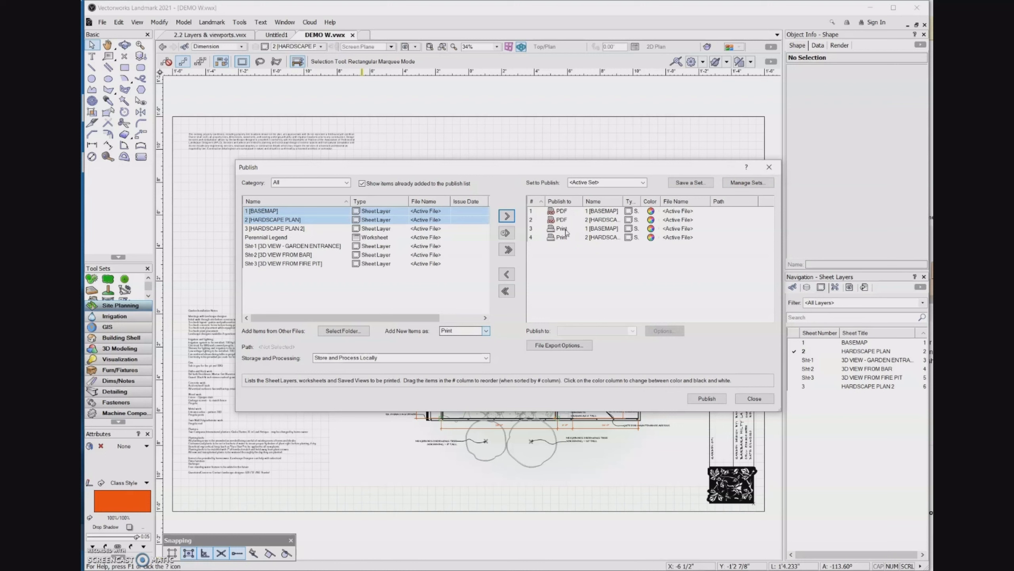
Remove the two Print items from the publish list and set the format for new items to PDF.
left_click(566, 229)
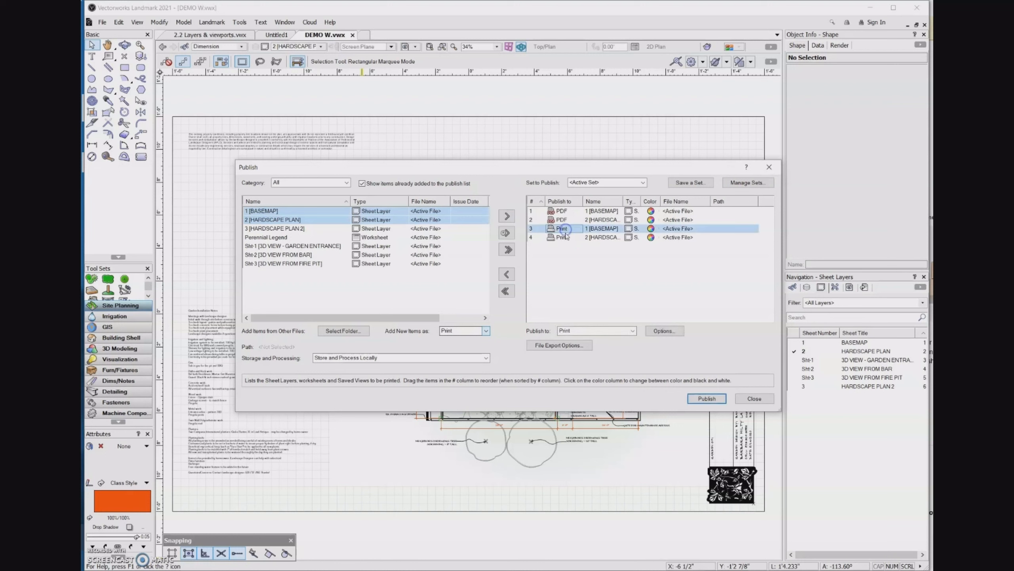
left_click(565, 237, "shift")
left_click(514, 280)
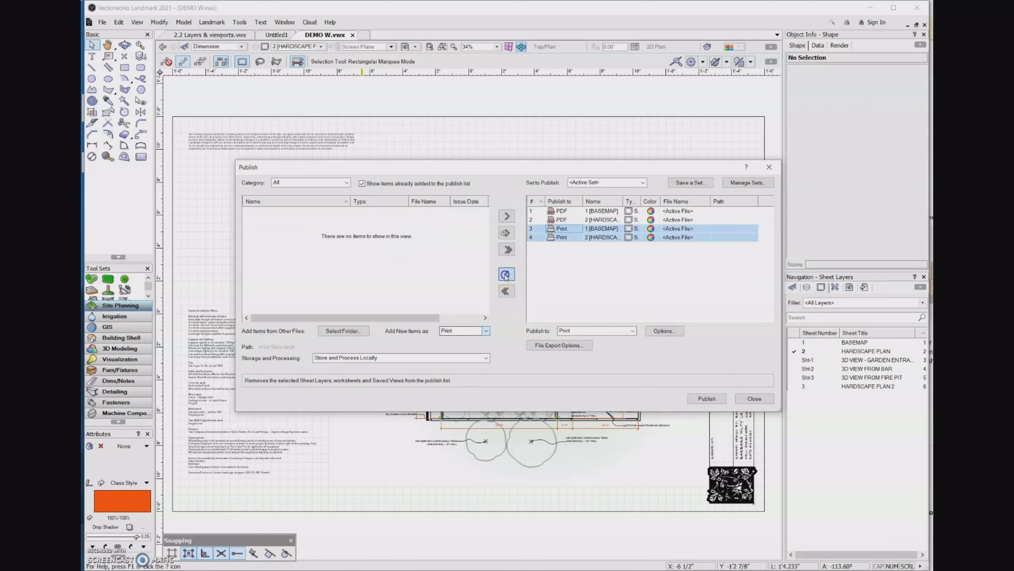
left_click(487, 330)
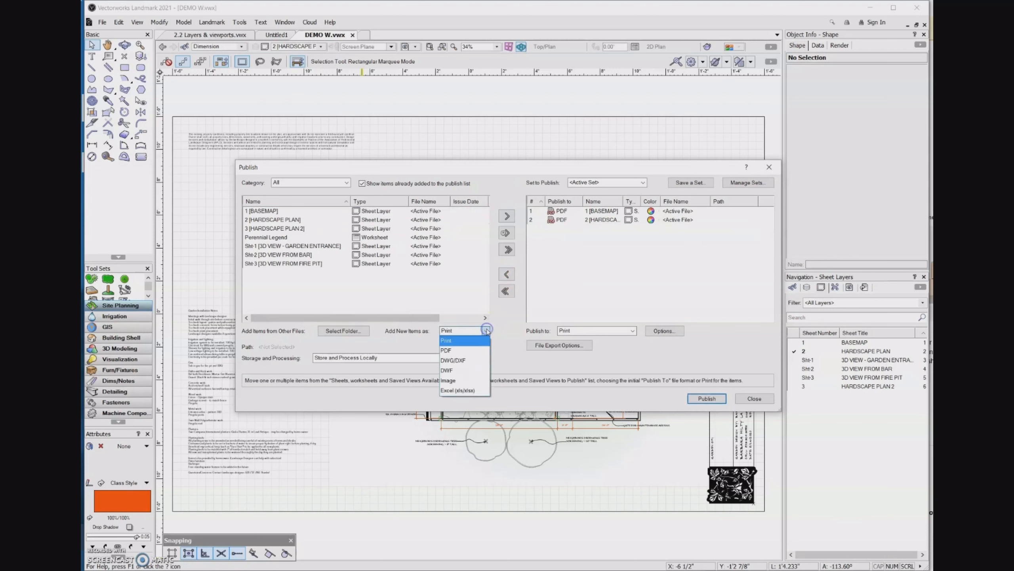
left_click(478, 350)
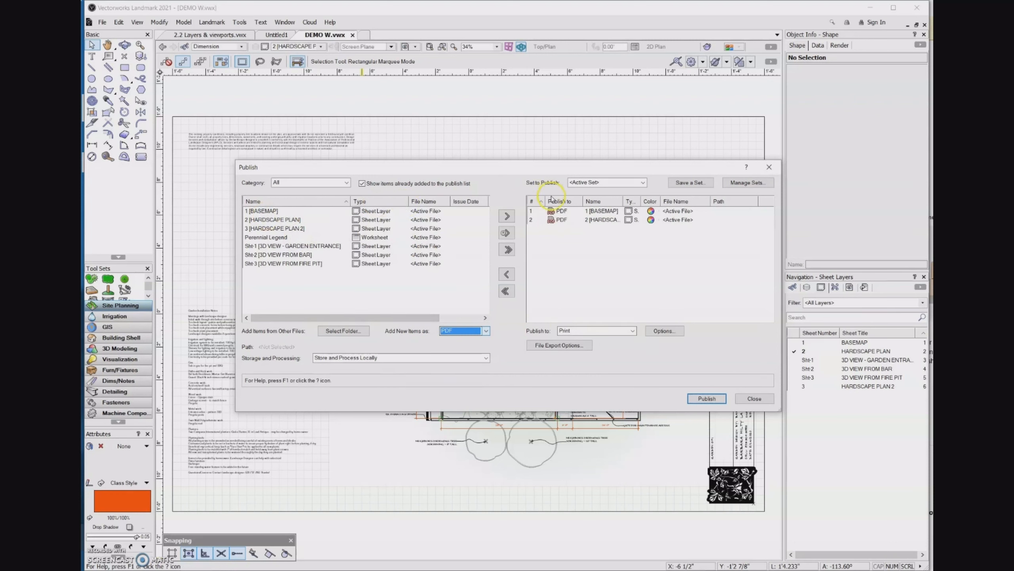
Publish the two listed sheets without saving them as a set, replacing the existing DEMO W.pdf.
left_click(707, 398)
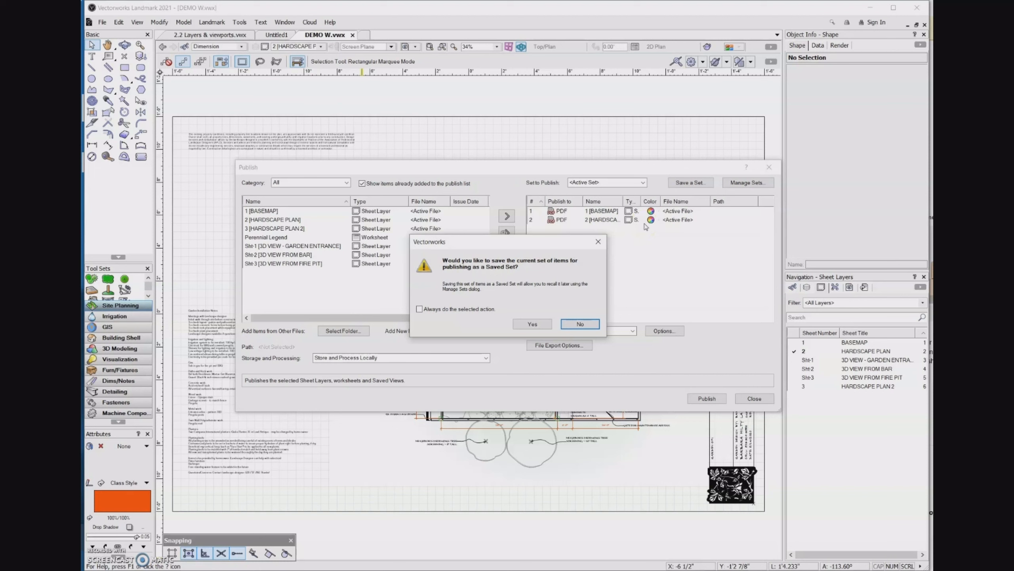
left_click(594, 324)
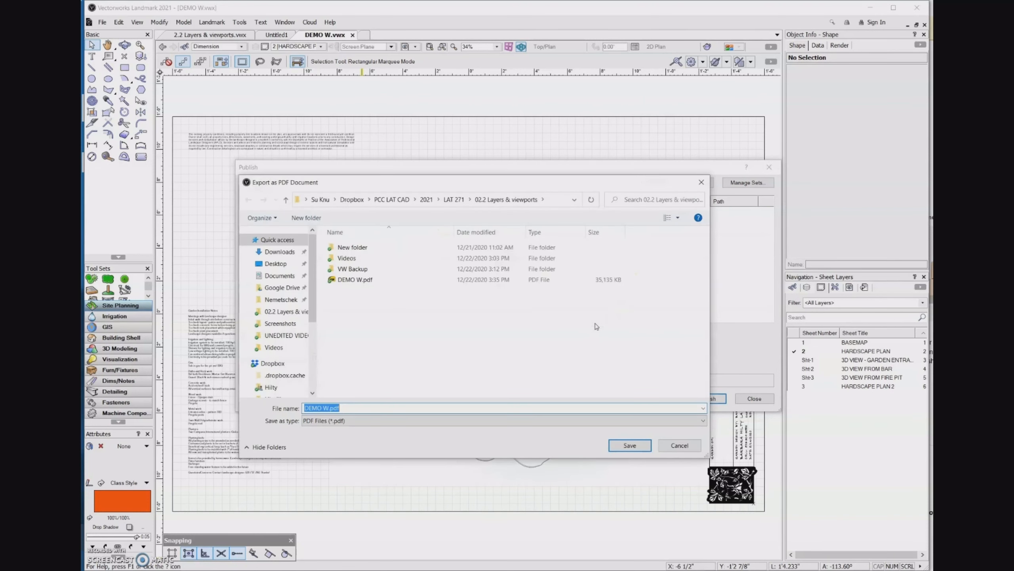
left_click(364, 280)
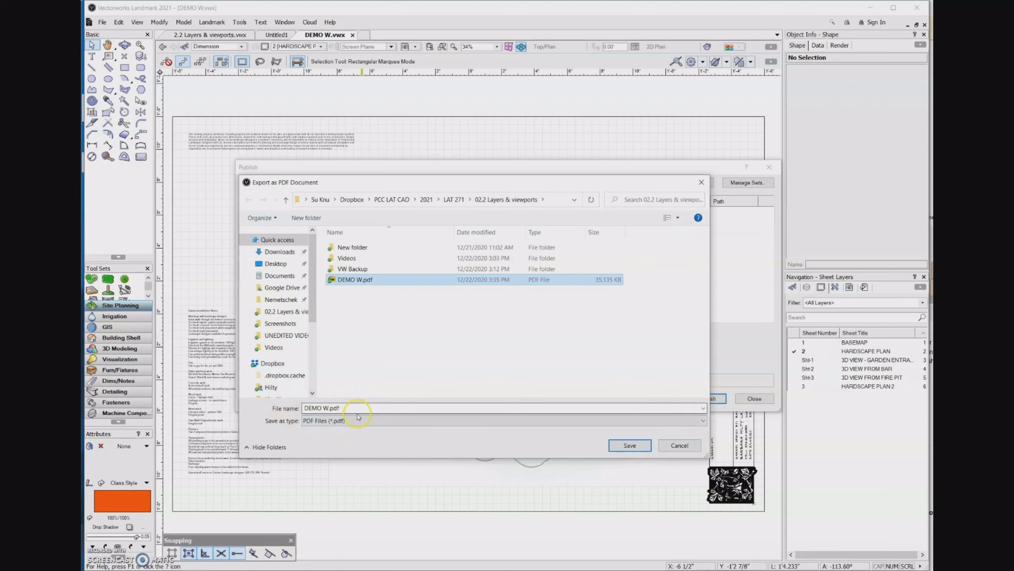
left_click(630, 445)
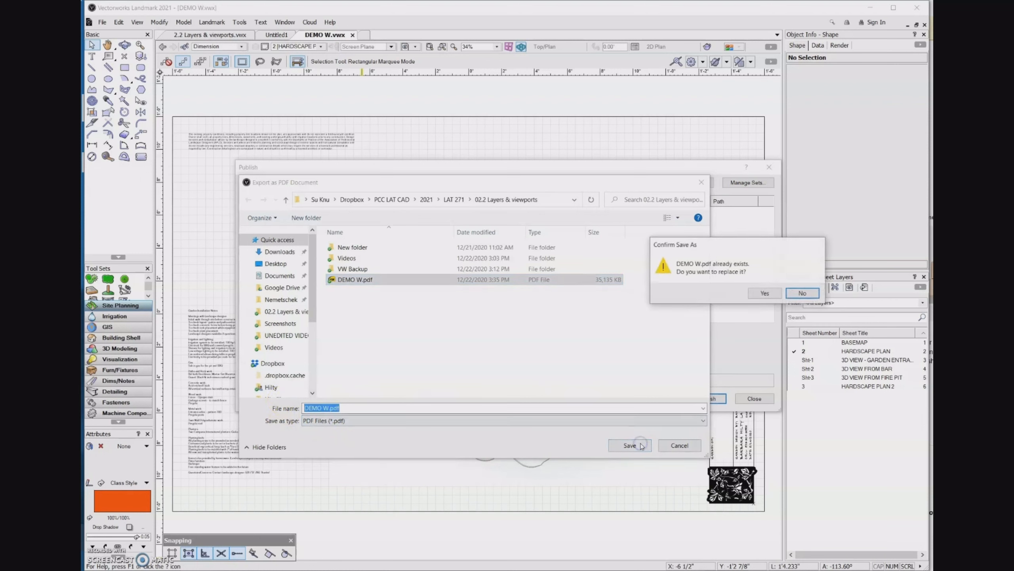
left_click(764, 292)
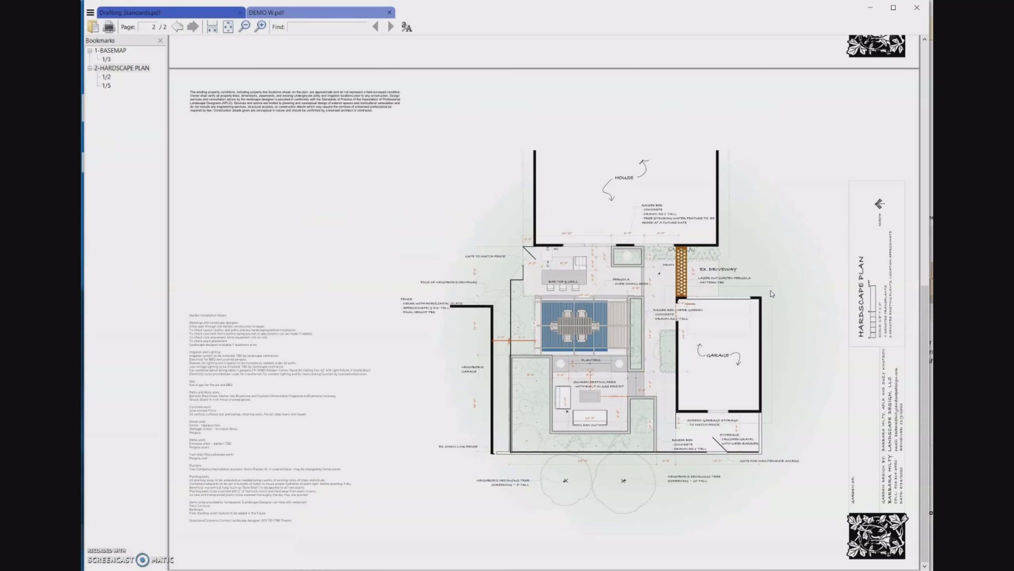
Examine the basemap and hardscape plan pages of the published PDF.
scroll(649, 385, "up", 10)
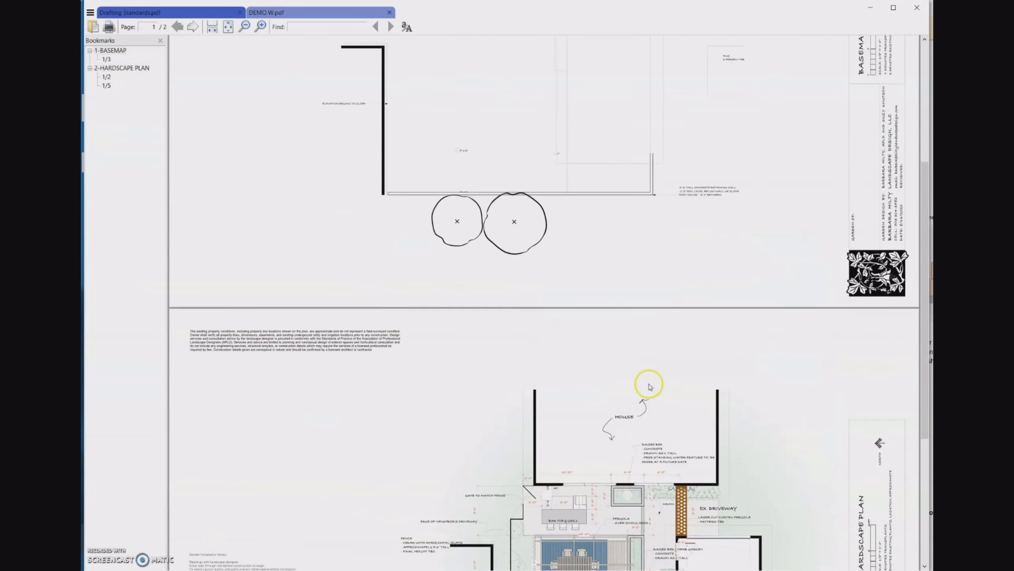
scroll(650, 390, "down", 2)
scroll(650, 392, "down", 10)
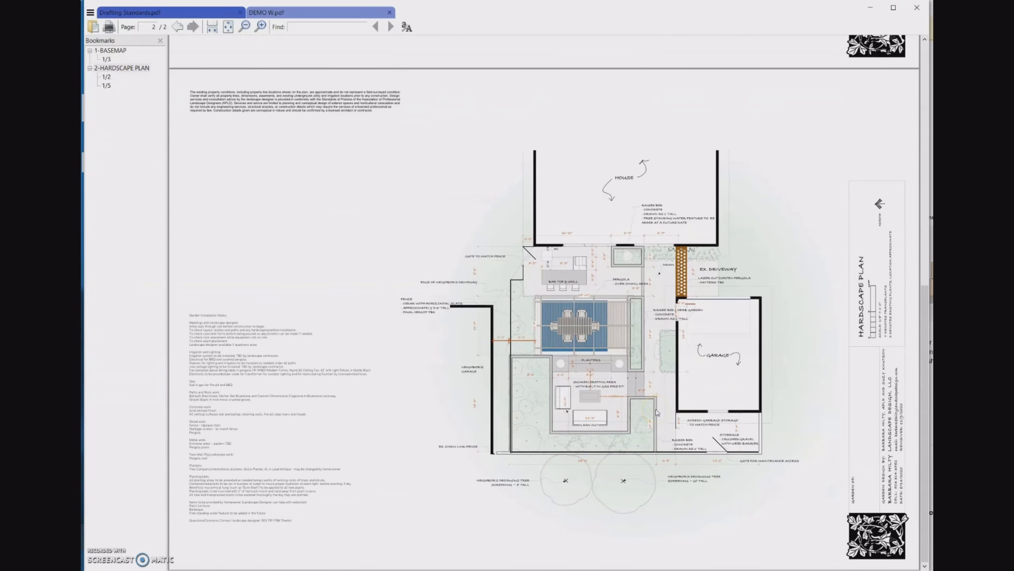
scroll(655, 410, "up", 6)
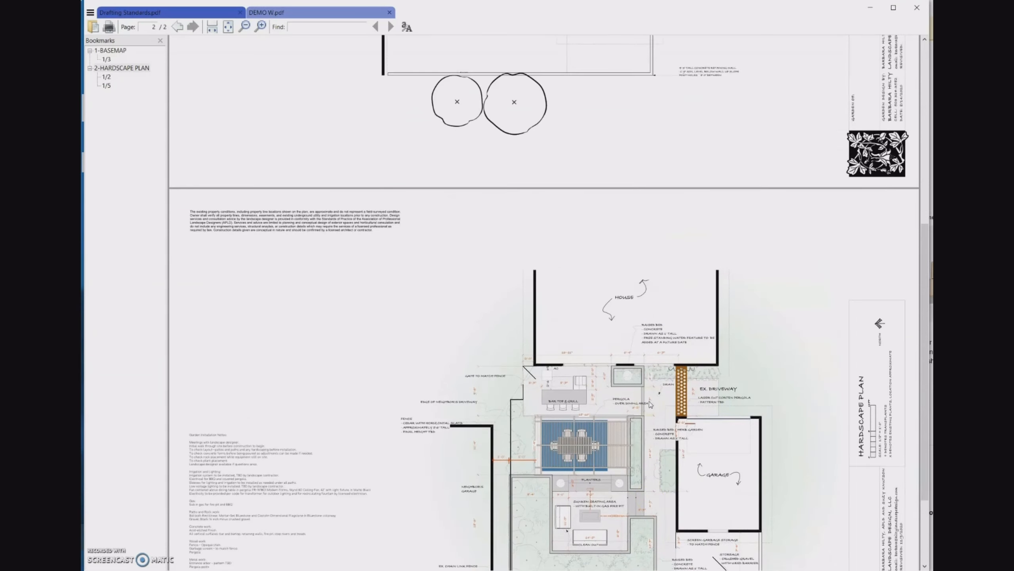
scroll(650, 406, "up", 3)
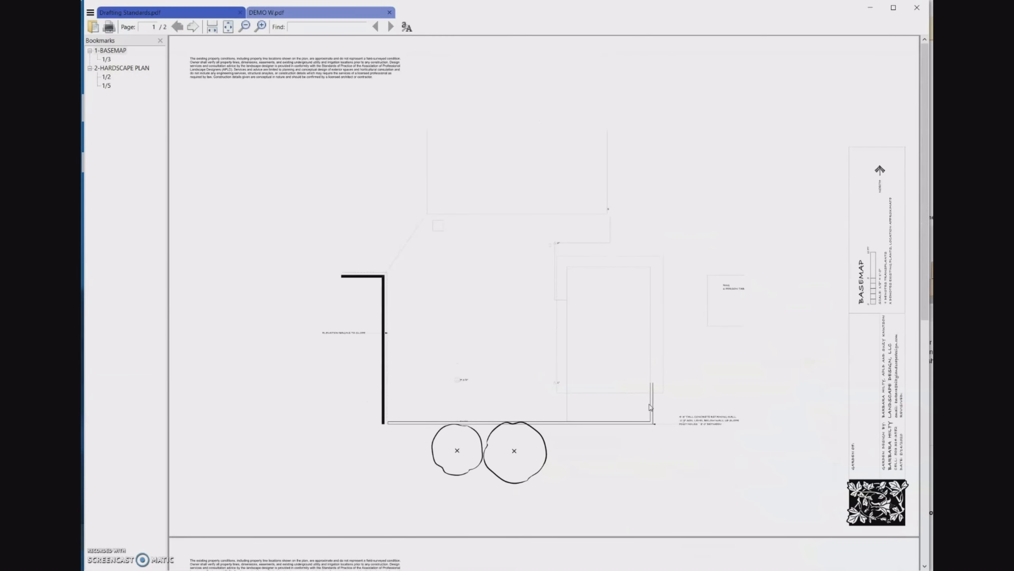
left_click(661, 376)
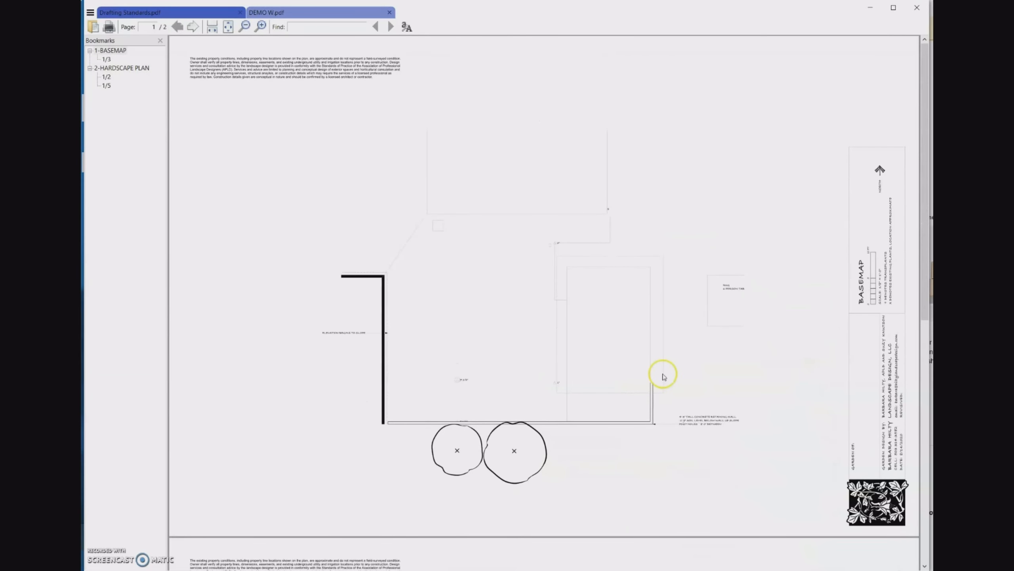